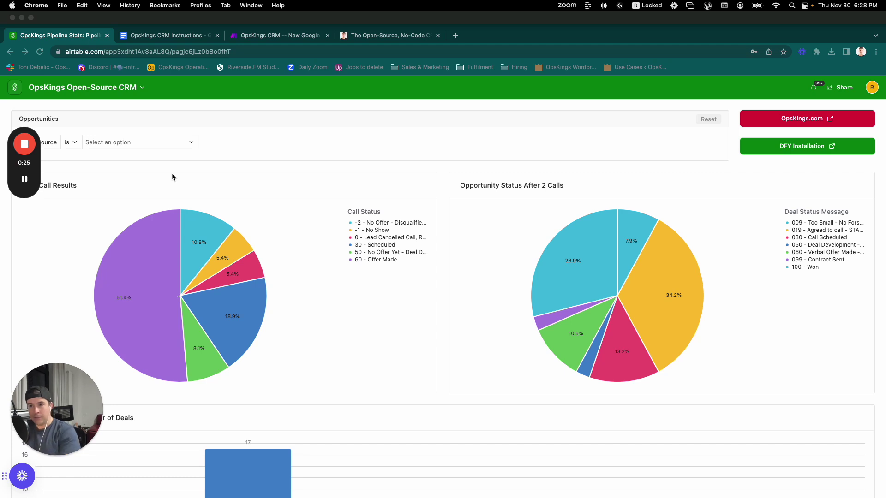
Review the New Google Calendar event → Update CRM modules in Make, then go back to the Airtable pipeline stats
{"action": "left_click", "coordinate": [260, 36]}
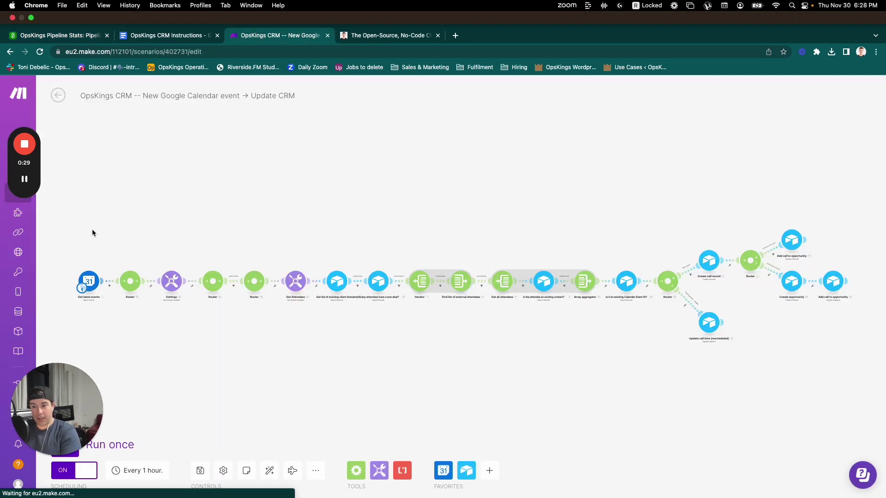
{"action": "left_click_drag", "start_coordinate": [75, 224], "coordinate": [749, 390]}
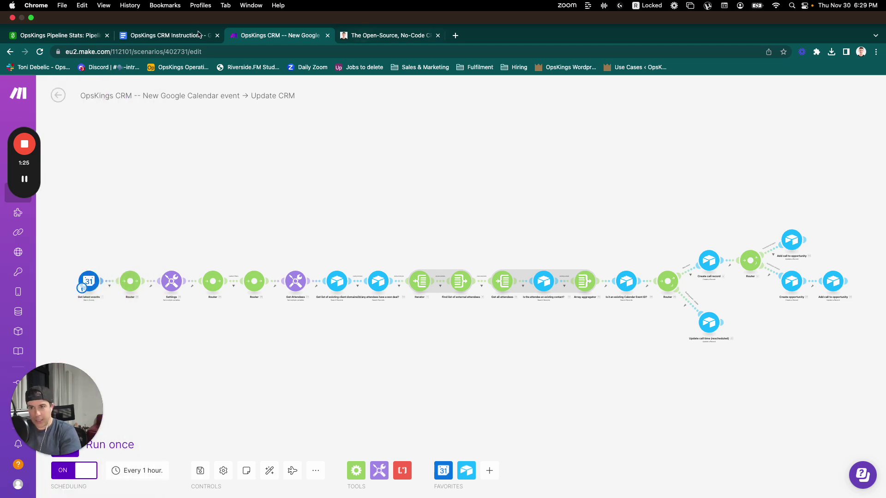
{"action": "left_click", "coordinate": [51, 35]}
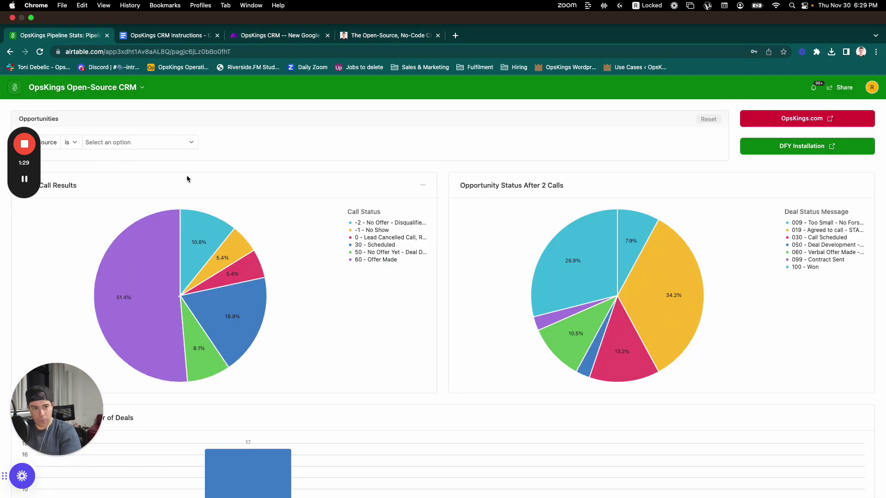
{"action": "mouse_move", "coordinate": [188, 273]}
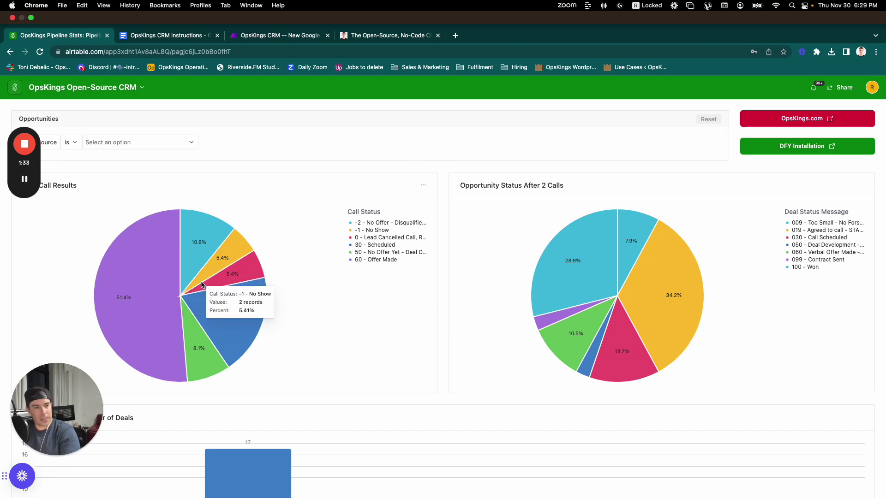
{"action": "scroll", "coordinate": [202, 285], "scroll_direction": "down", "scroll_amount": 3}
{"action": "mouse_move", "coordinate": [147, 184]}
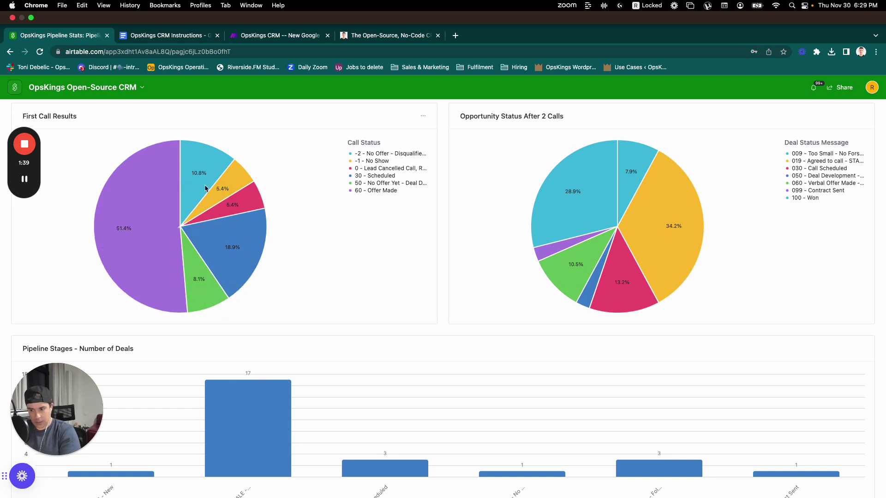
{"action": "mouse_move", "coordinate": [204, 250]}
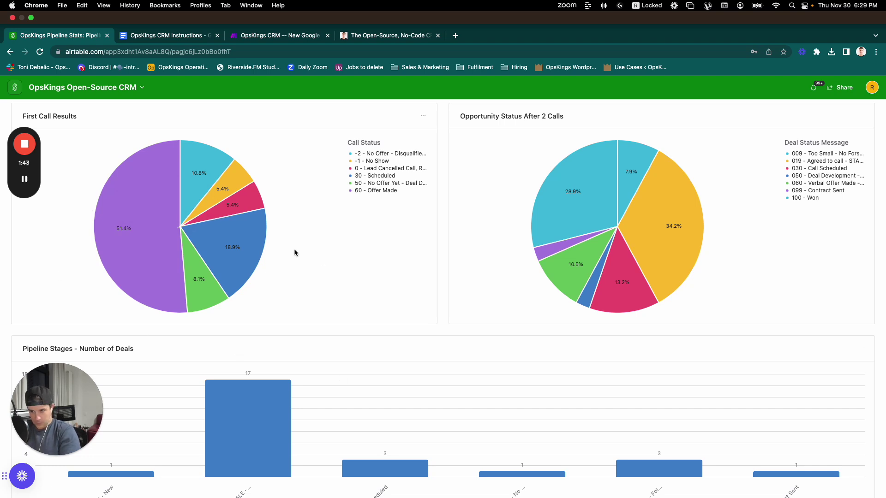
{"action": "scroll", "coordinate": [299, 147], "scroll_direction": "up", "scroll_amount": 1}
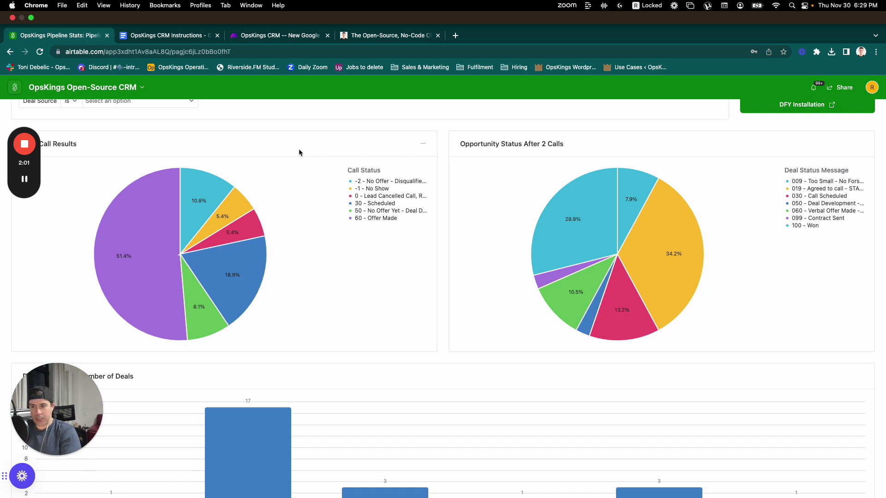
{"action": "scroll", "coordinate": [298, 150], "scroll_direction": "up", "scroll_amount": 2}
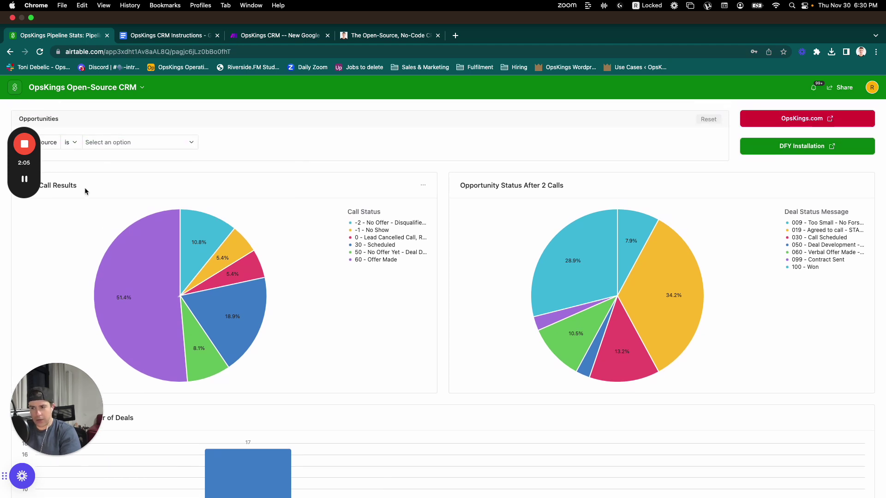
{"action": "left_click_drag", "start_coordinate": [39, 176], "coordinate": [228, 160]}
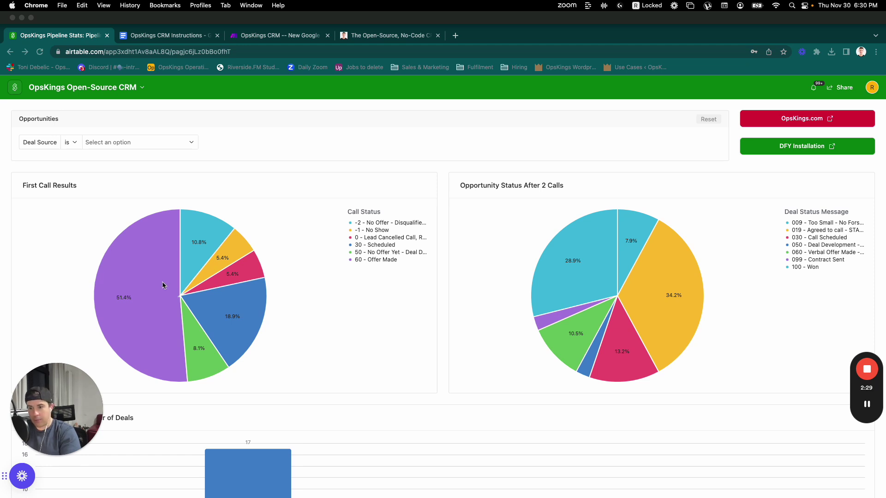
{"action": "left_click", "coordinate": [366, 244]}
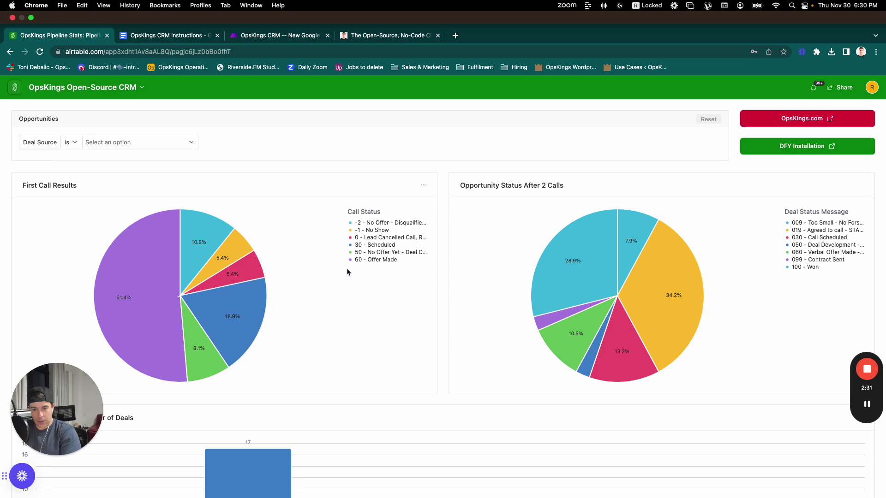
{"action": "mouse_move", "coordinate": [158, 262]}
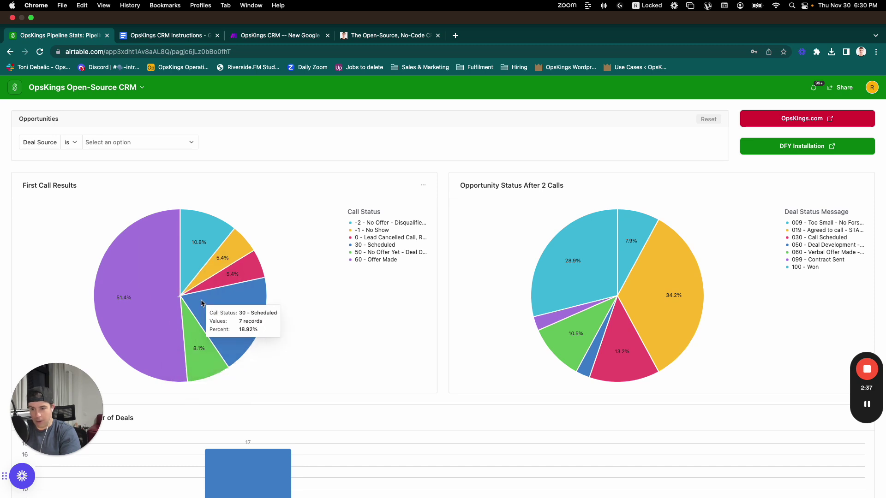
{"action": "scroll", "coordinate": [472, 372], "scroll_direction": "down", "scroll_amount": 1}
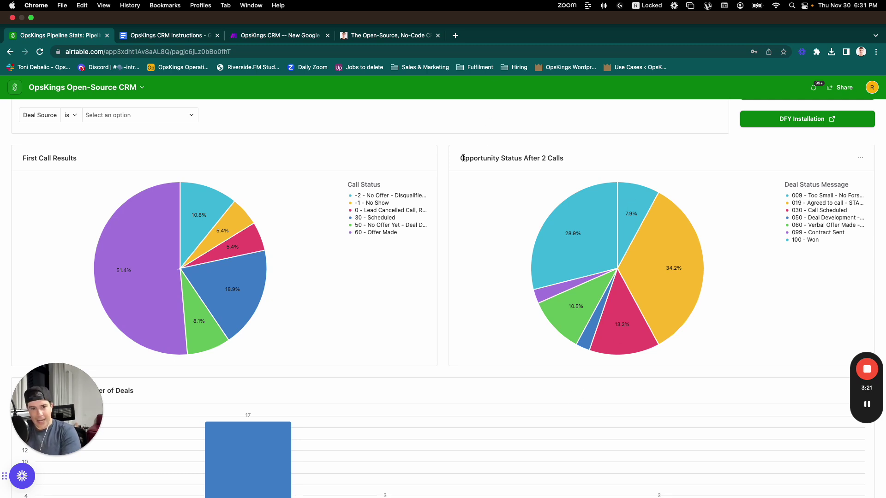
{"action": "left_click_drag", "start_coordinate": [463, 158], "coordinate": [581, 161]}
{"action": "left_click", "coordinate": [559, 155]}
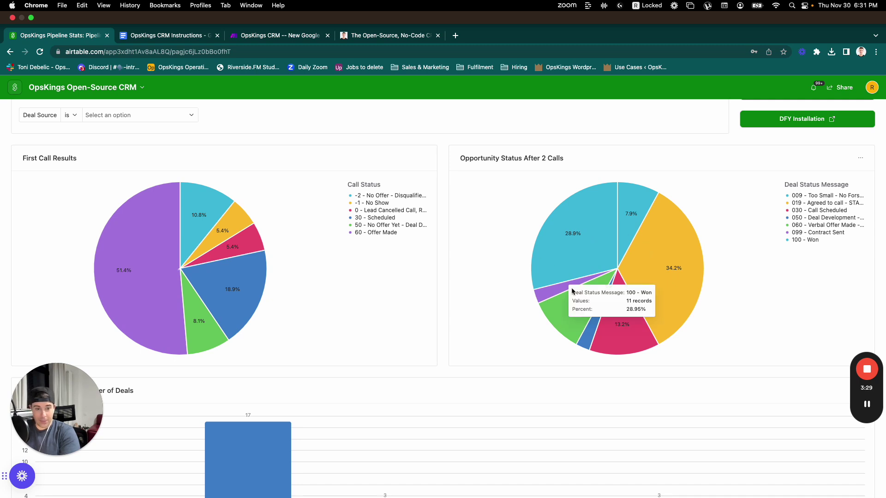
{"action": "mouse_move", "coordinate": [578, 295]}
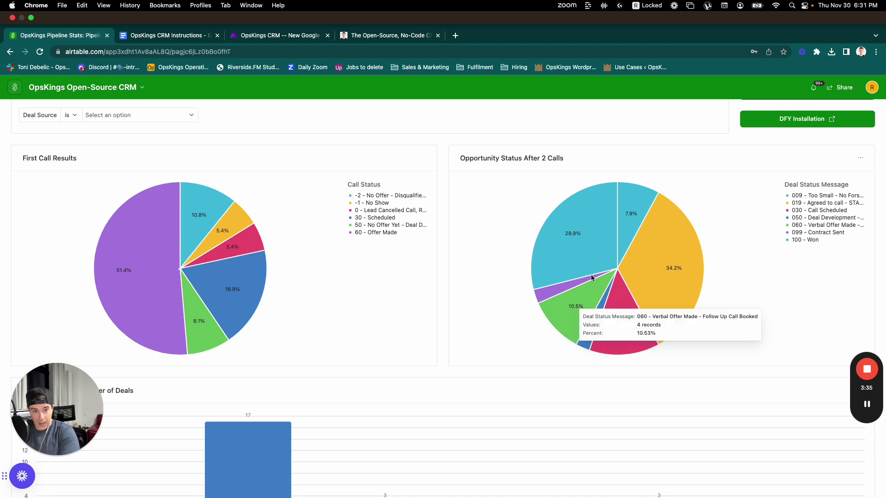
{"action": "mouse_move", "coordinate": [555, 241]}
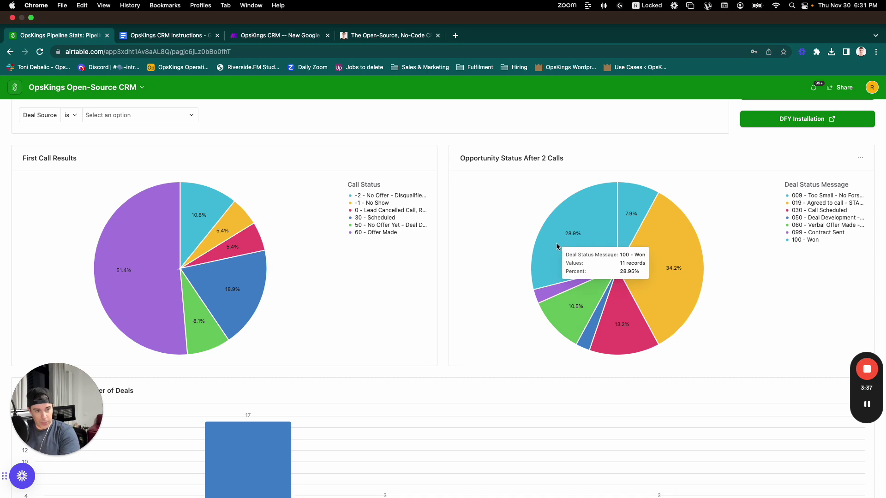
Scroll past Pipeline Stages to the Deal Source by Channel/Month chart, showing Nov 2023 at 25 records
{"action": "scroll", "coordinate": [409, 283], "scroll_direction": "down", "scroll_amount": 4}
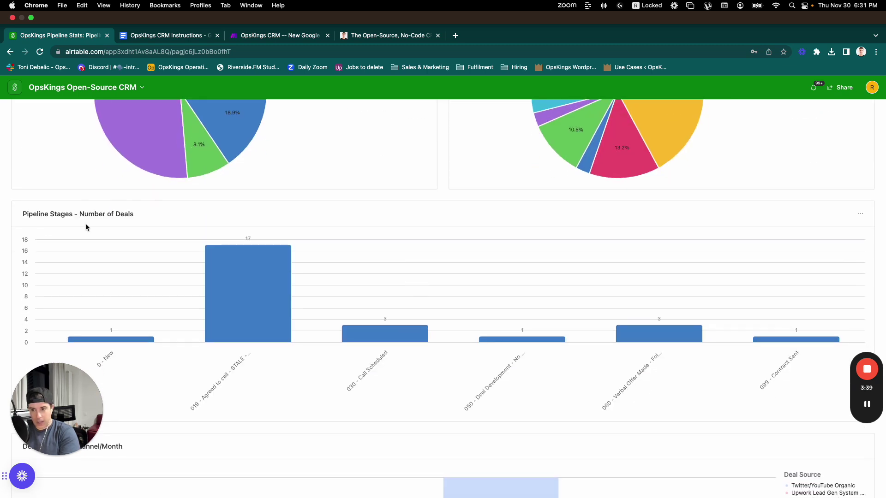
{"action": "scroll", "coordinate": [226, 323], "scroll_direction": "down", "scroll_amount": 1}
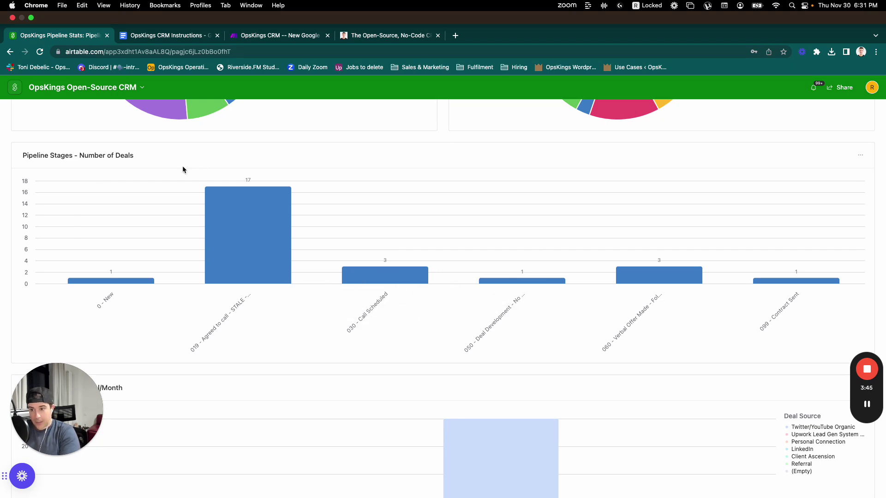
{"action": "scroll", "coordinate": [189, 270], "scroll_direction": "down", "scroll_amount": 3}
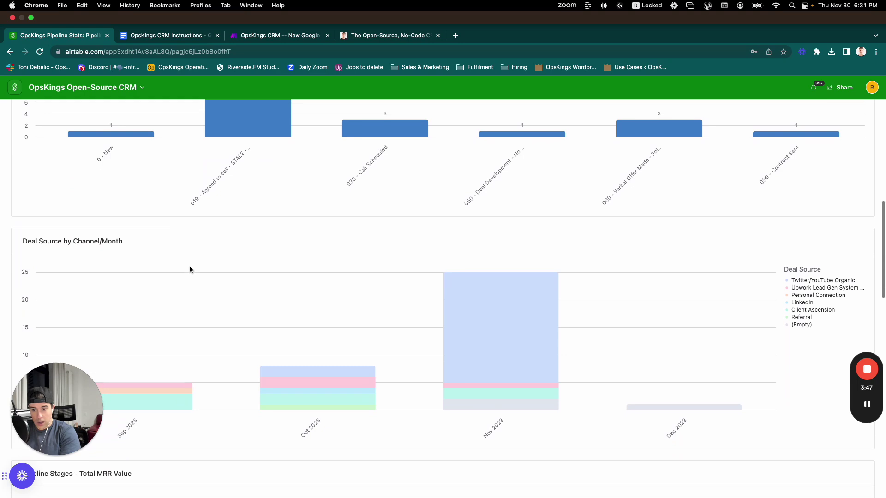
{"action": "scroll", "coordinate": [191, 275], "scroll_direction": "down", "scroll_amount": 1}
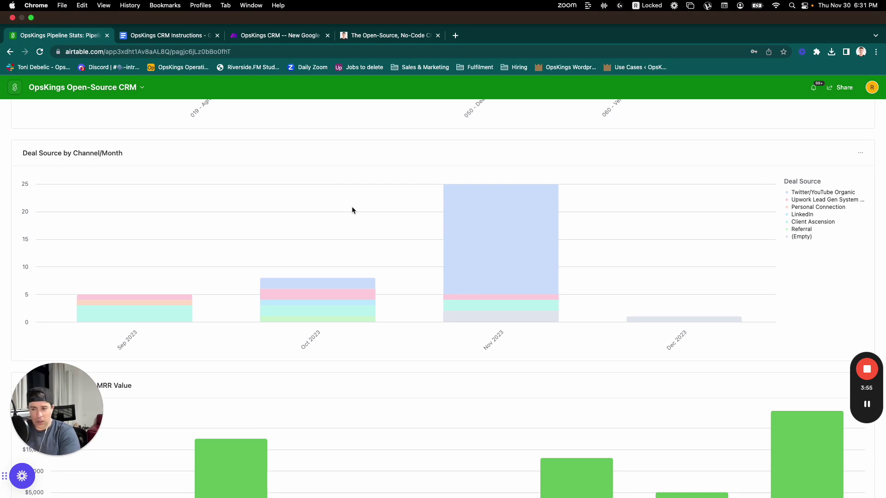
{"action": "mouse_move", "coordinate": [454, 241]}
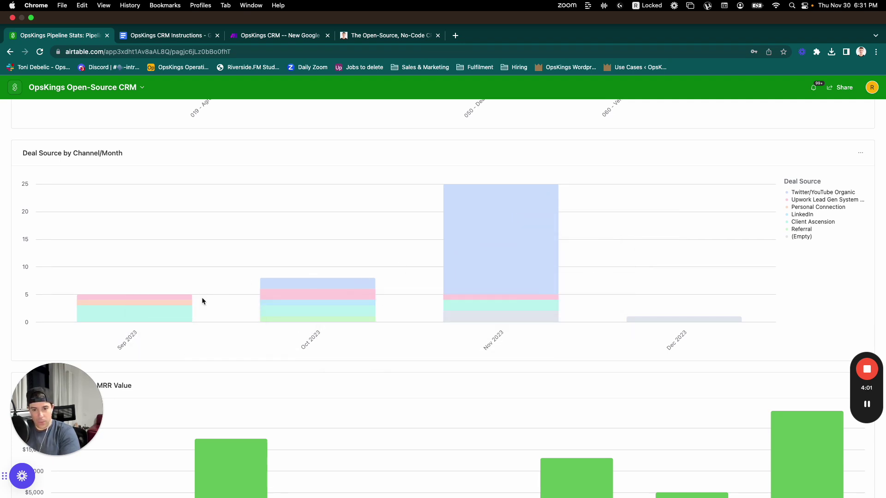
{"action": "scroll", "coordinate": [373, 390], "scroll_direction": "down", "scroll_amount": 2}
{"action": "scroll", "coordinate": [372, 389], "scroll_direction": "down", "scroll_amount": 1}
{"action": "mouse_move", "coordinate": [475, 187]}
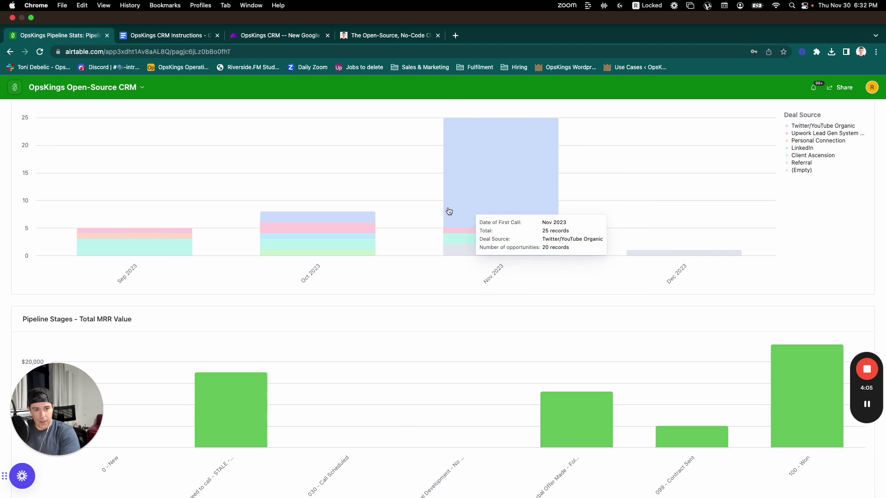
Scroll down to Closed Deals Performance, showing 1.36 average calls and 4.84 average days to close
{"action": "scroll", "coordinate": [345, 353], "scroll_direction": "down", "scroll_amount": 8}
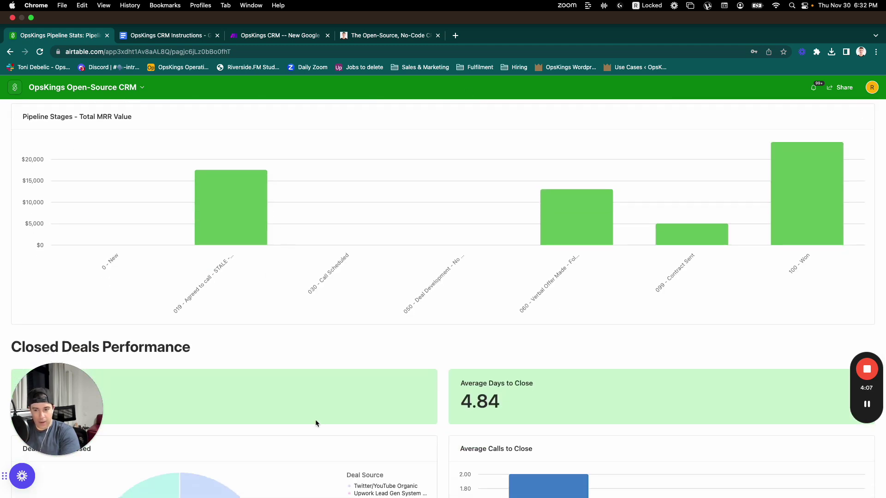
{"action": "scroll", "coordinate": [315, 423], "scroll_direction": "down", "scroll_amount": 8}
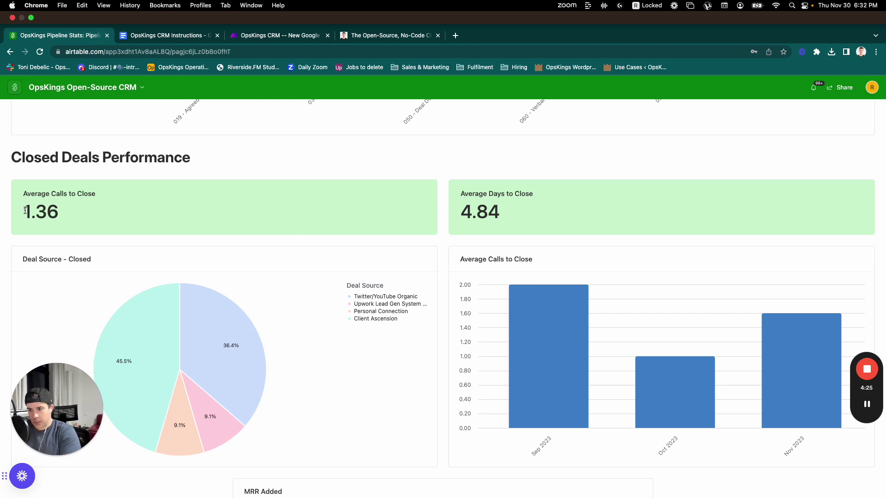
{"action": "left_click_drag", "start_coordinate": [25, 207], "coordinate": [80, 244]}
{"action": "left_click", "coordinate": [63, 215]}
{"action": "left_click", "coordinate": [98, 201]}
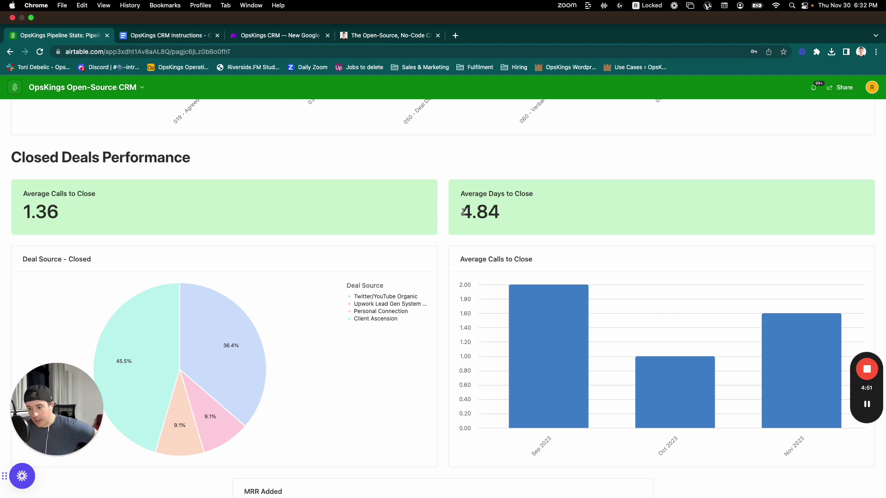
{"action": "left_click_drag", "start_coordinate": [462, 212], "coordinate": [516, 216]}
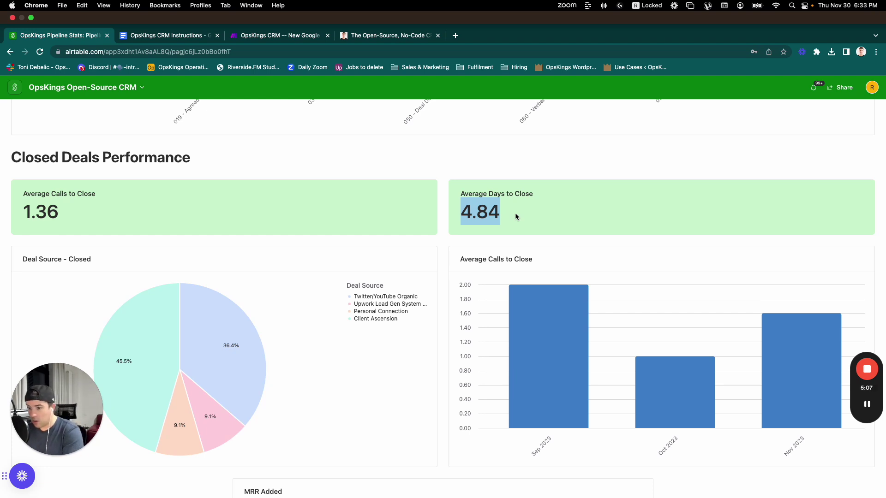
{"action": "left_click", "coordinate": [515, 212]}
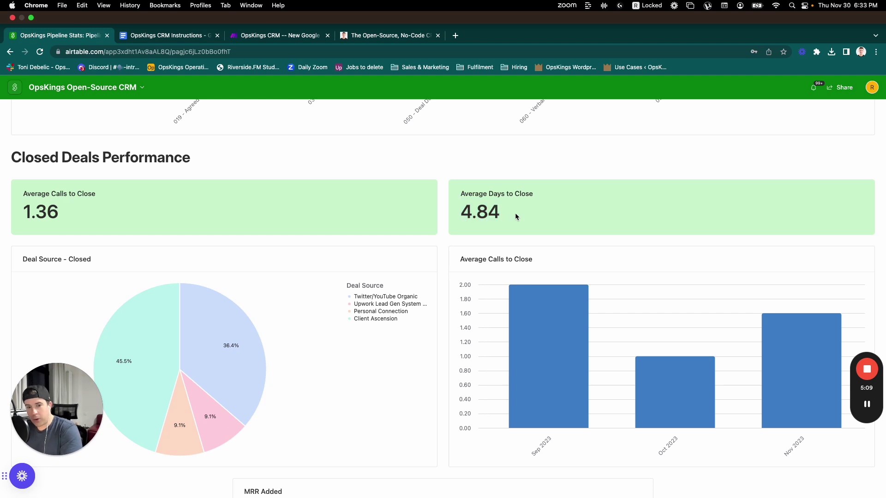
{"action": "left_click_drag", "start_coordinate": [460, 215], "coordinate": [506, 216]}
{"action": "left_click_drag", "start_coordinate": [23, 192], "coordinate": [375, 212]}
{"action": "left_click", "coordinate": [467, 202]}
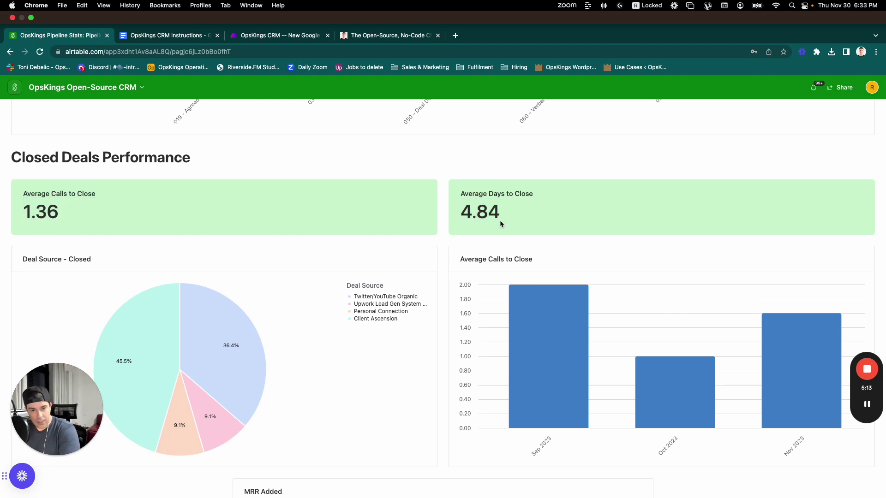
{"action": "scroll", "coordinate": [465, 301], "scroll_direction": "down", "scroll_amount": 2}
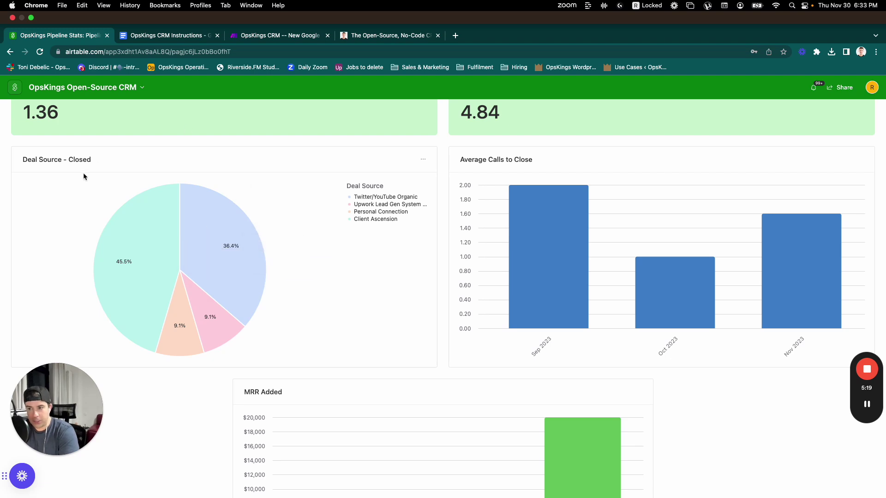
{"action": "scroll", "coordinate": [228, 381], "scroll_direction": "down", "scroll_amount": 10}
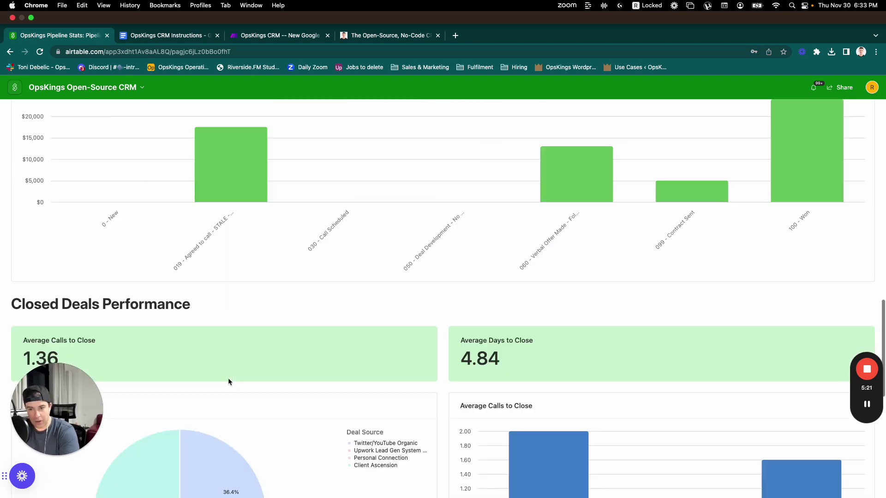
{"action": "scroll", "coordinate": [228, 380], "scroll_direction": "up", "scroll_amount": 20}
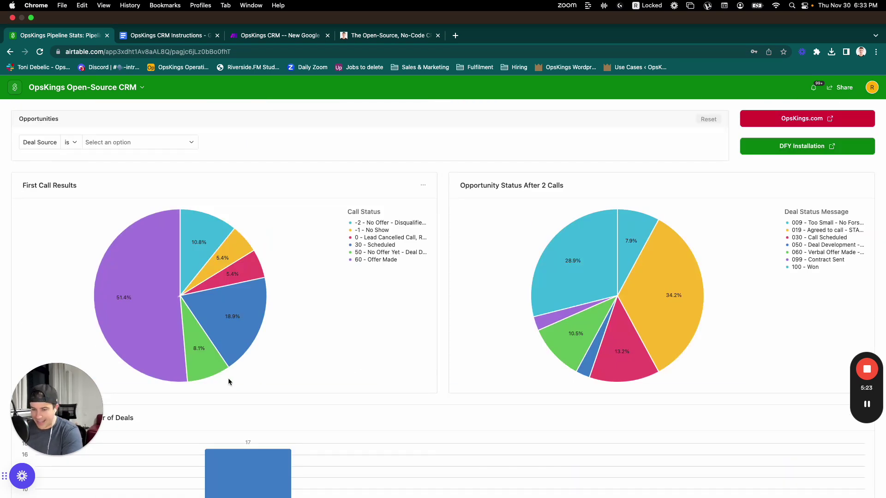
Switch the OpsKings CRM Pipeline Stats interface into edit mode from its title menu
{"action": "left_click", "coordinate": [83, 87]}
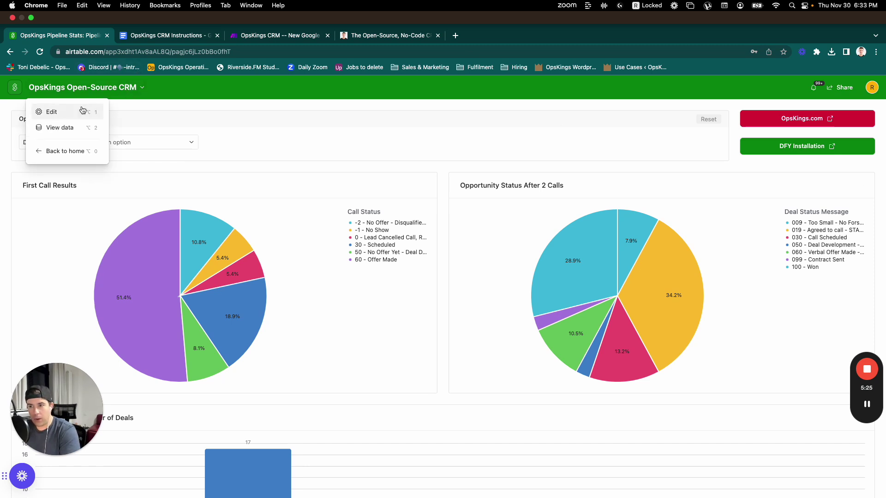
{"action": "left_click", "coordinate": [68, 113]}
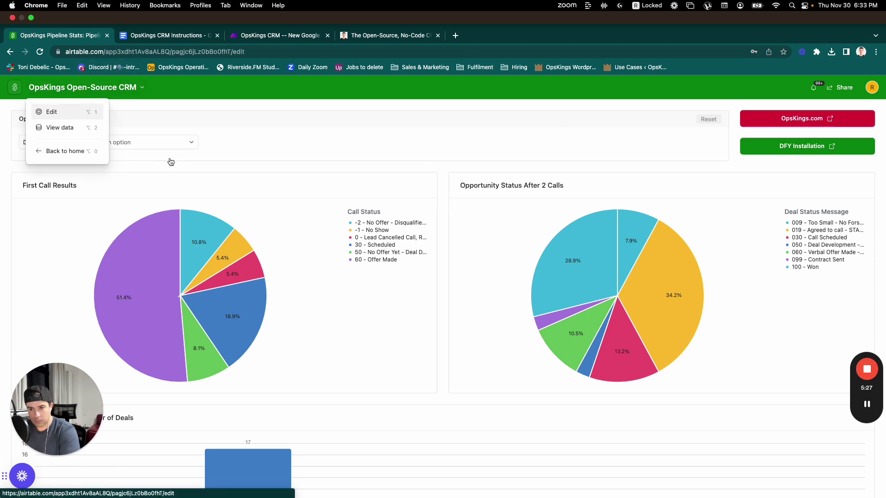
{"action": "scroll", "coordinate": [272, 310], "scroll_direction": "down", "scroll_amount": 3}
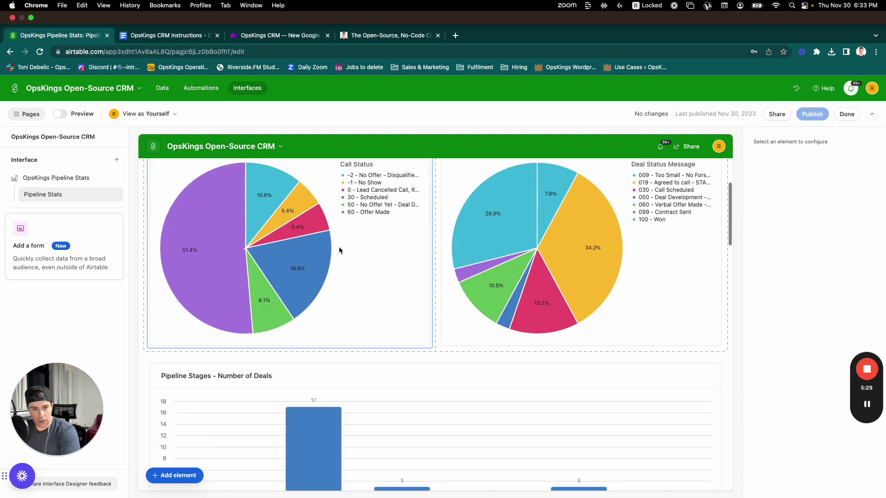
{"action": "scroll", "coordinate": [339, 250], "scroll_direction": "up", "scroll_amount": 3}
Inspect the Appearance settings of the Opportunity Status After 2 Calls pie chart
{"action": "left_click", "coordinate": [480, 283]}
{"action": "left_click", "coordinate": [790, 170]}
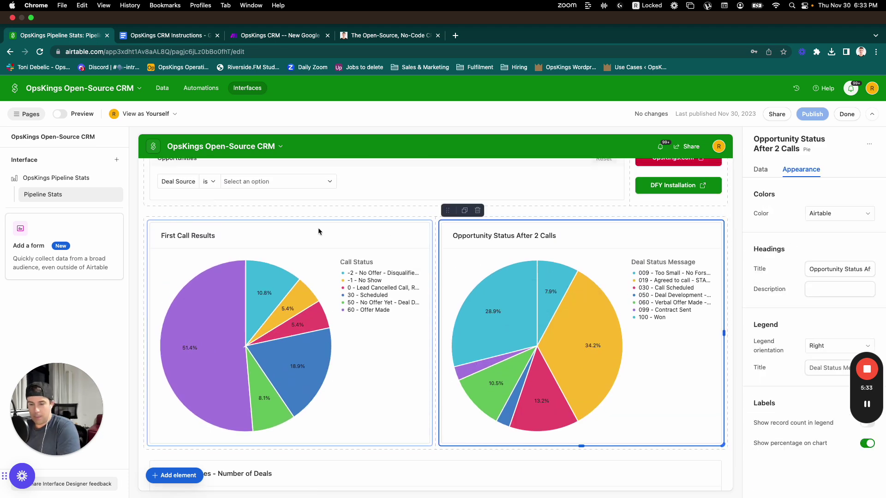
{"action": "left_click", "coordinate": [285, 212]}
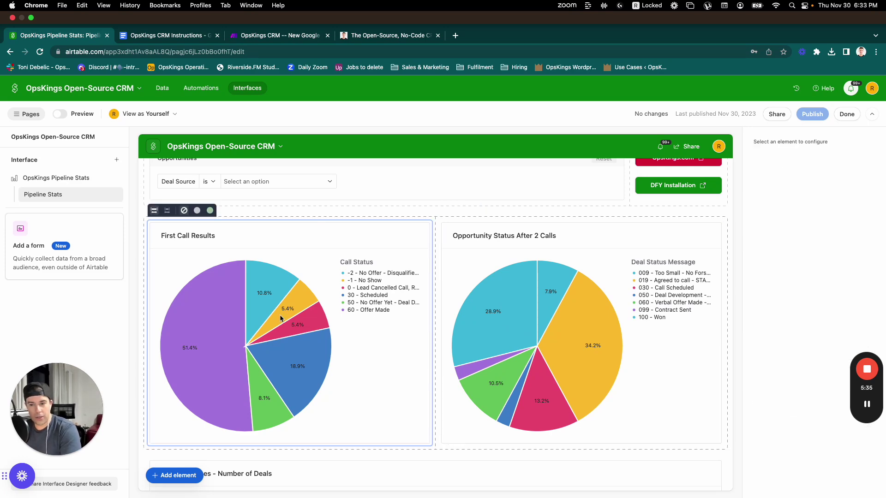
{"action": "scroll", "coordinate": [280, 314], "scroll_direction": "down", "scroll_amount": 4}
{"action": "scroll", "coordinate": [280, 315], "scroll_direction": "down", "scroll_amount": 6}
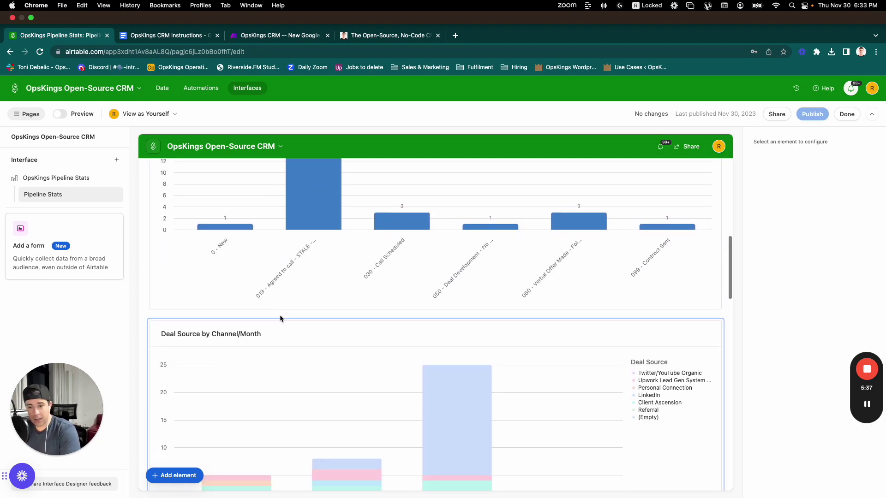
{"action": "scroll", "coordinate": [280, 315], "scroll_direction": "up", "scroll_amount": 10}
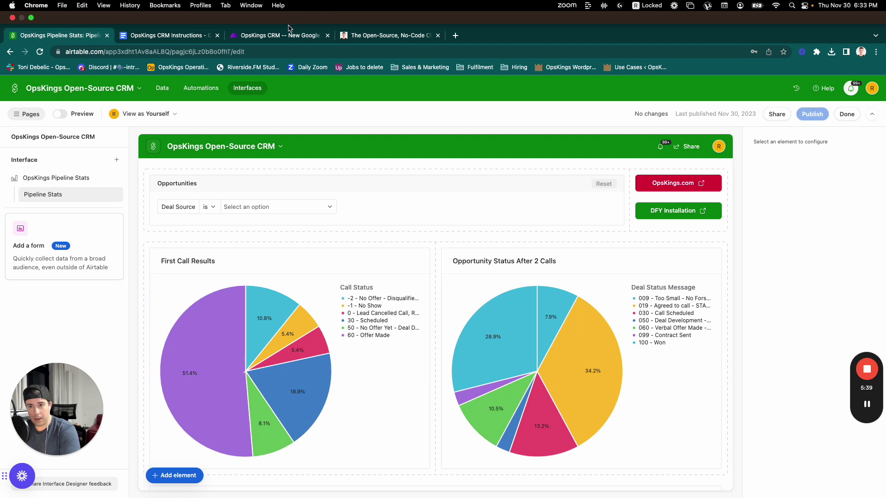
Bring up the OpsKings CRM Instructions doc and highlight its Step 1 through Step 3 installation headings
{"action": "left_click", "coordinate": [162, 37]}
{"action": "left_click", "coordinate": [336, 138]}
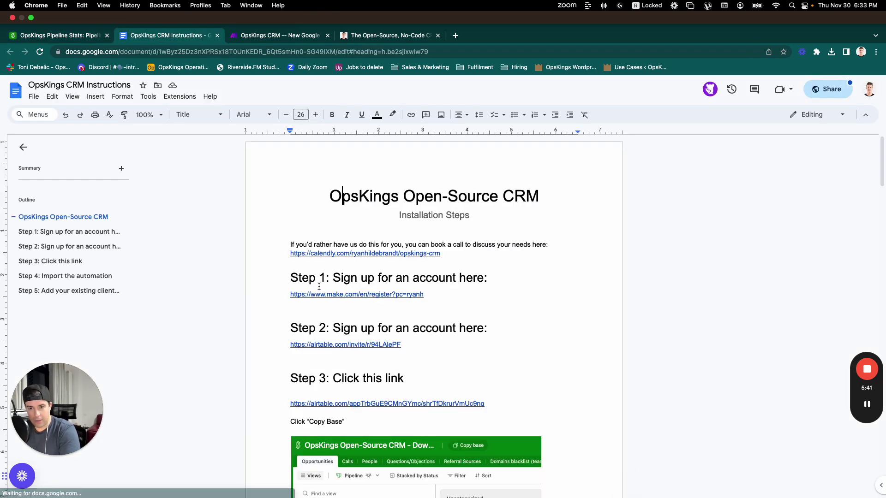
{"action": "scroll", "coordinate": [319, 287], "scroll_direction": "down", "scroll_amount": 2}
{"action": "scroll", "coordinate": [319, 286], "scroll_direction": "up", "scroll_amount": 1}
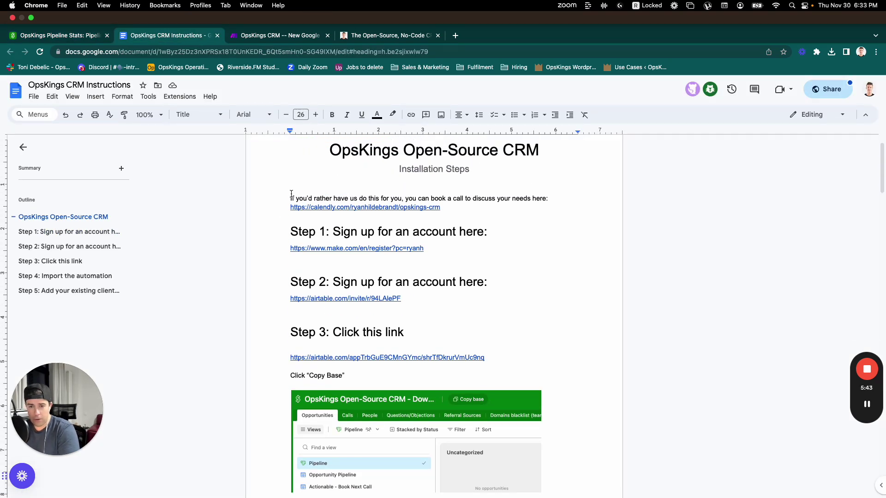
{"action": "left_click_drag", "start_coordinate": [277, 207], "coordinate": [480, 232]}
{"action": "left_click", "coordinate": [483, 232]}
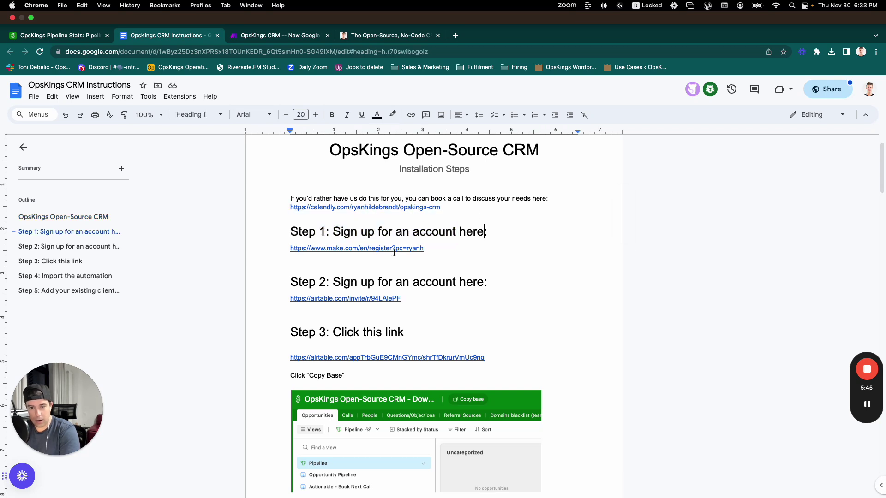
{"action": "scroll", "coordinate": [393, 265], "scroll_direction": "down", "scroll_amount": 2}
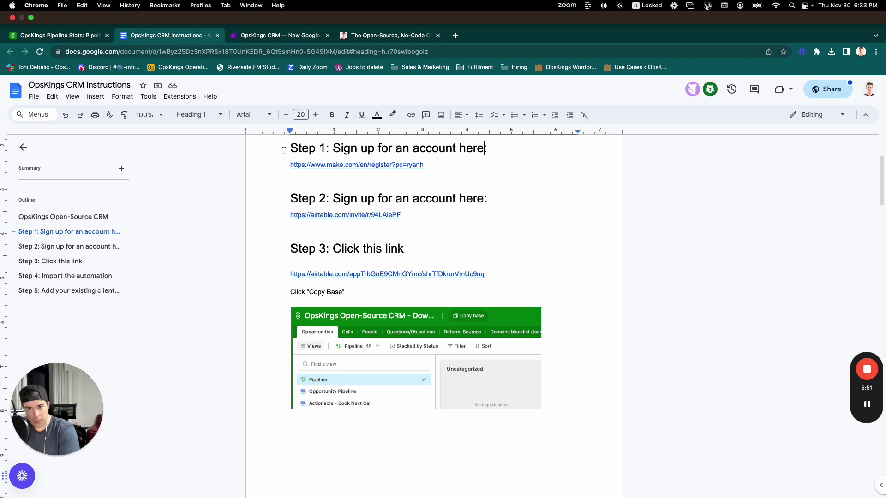
{"action": "left_click_drag", "start_coordinate": [283, 151], "coordinate": [415, 251]}
{"action": "left_click", "coordinate": [416, 251]}
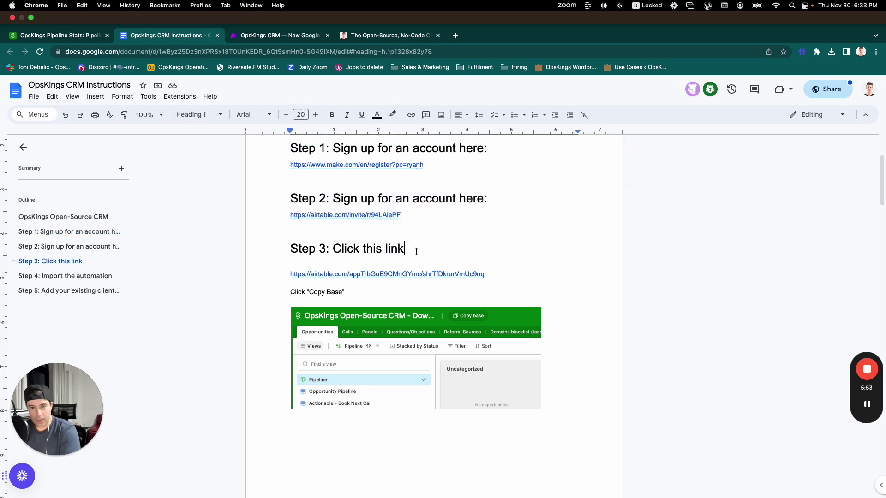
{"action": "scroll", "coordinate": [290, 220], "scroll_direction": "down", "scroll_amount": 3}
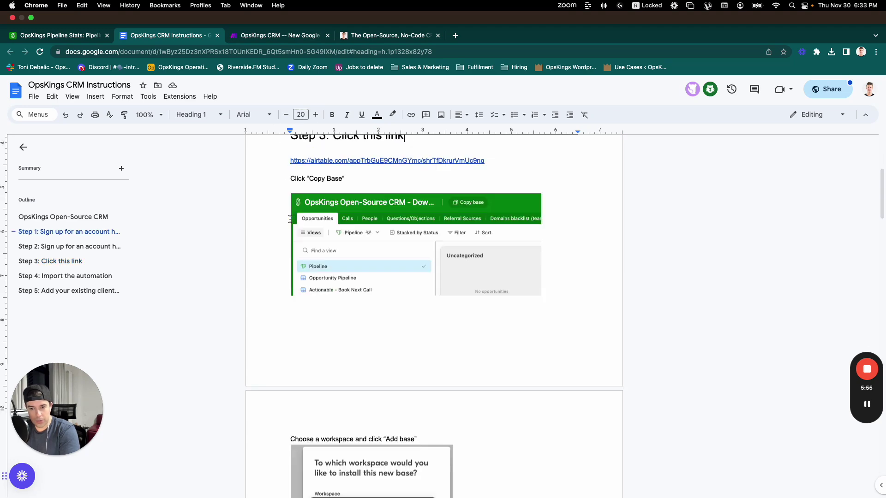
{"action": "scroll", "coordinate": [290, 220], "scroll_direction": "down", "scroll_amount": 15}
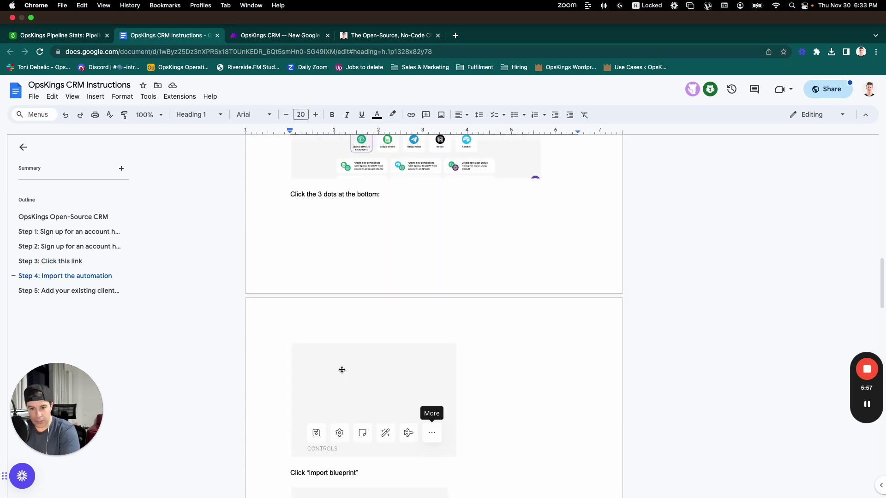
{"action": "scroll", "coordinate": [341, 369], "scroll_direction": "up", "scroll_amount": 15}
{"action": "scroll", "coordinate": [341, 369], "scroll_direction": "down", "scroll_amount": 3}
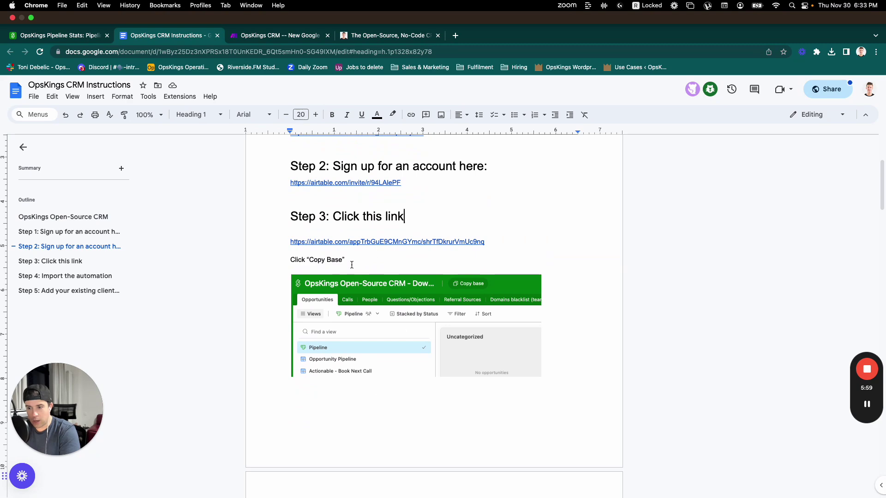
{"action": "scroll", "coordinate": [341, 298], "scroll_direction": "down", "scroll_amount": 20}
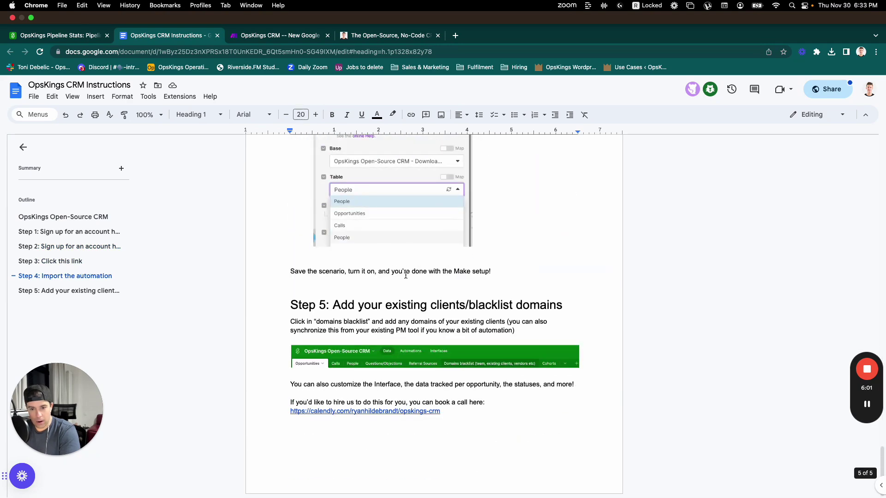
{"action": "scroll", "coordinate": [393, 245], "scroll_direction": "up", "scroll_amount": 3}
{"action": "scroll", "coordinate": [369, 253], "scroll_direction": "down", "scroll_amount": 3}
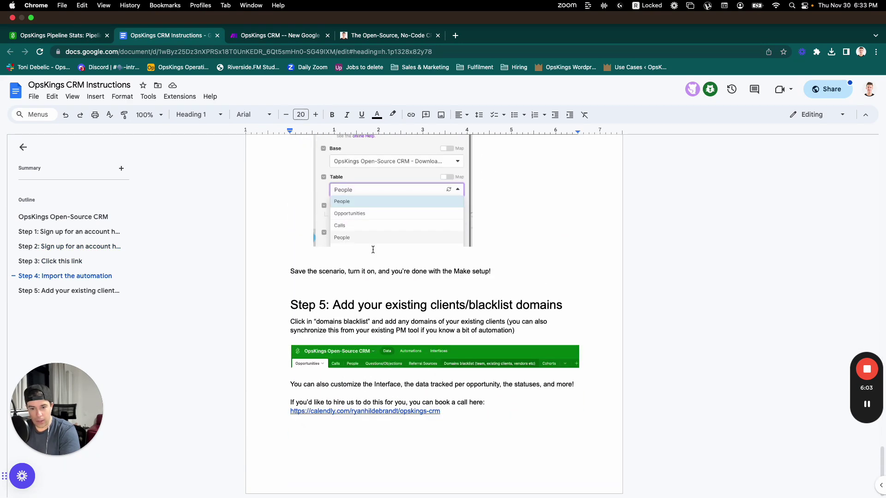
{"action": "left_click_drag", "start_coordinate": [340, 299], "coordinate": [450, 306]}
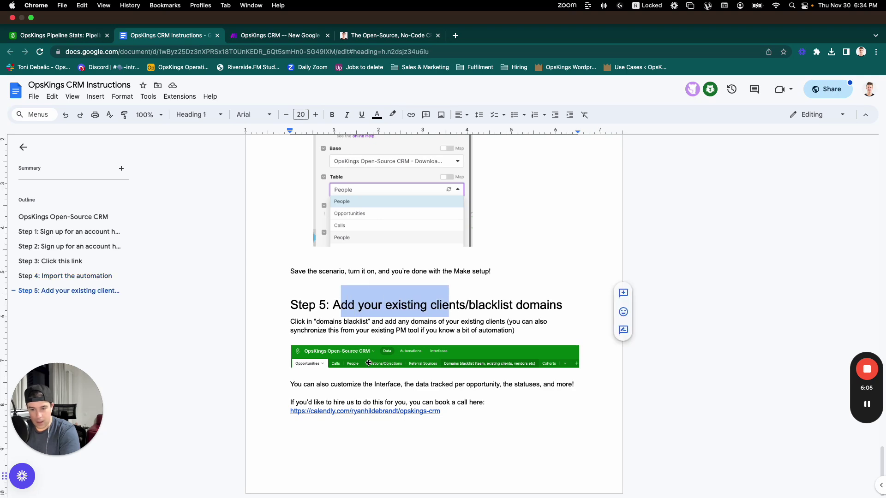
{"action": "left_click", "coordinate": [338, 347]}
{"action": "left_click", "coordinate": [485, 389]}
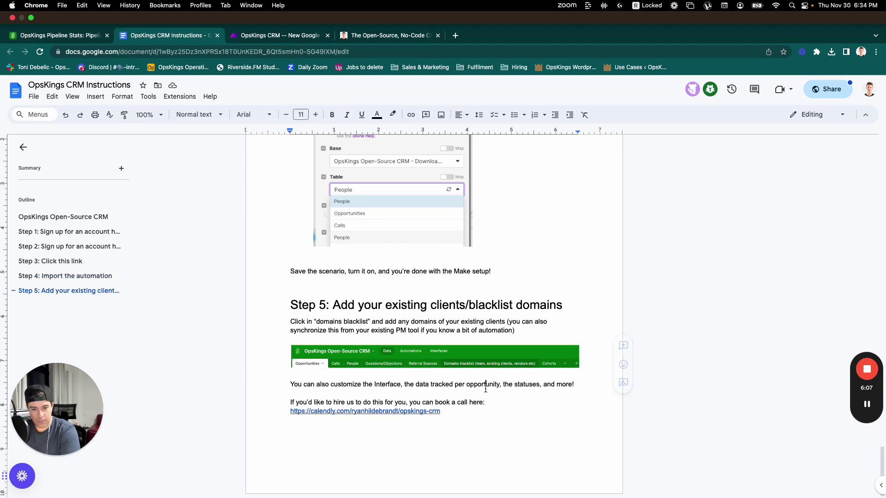
{"action": "scroll", "coordinate": [486, 389], "scroll_direction": "up", "scroll_amount": 15}
{"action": "scroll", "coordinate": [485, 389], "scroll_direction": "up", "scroll_amount": 3}
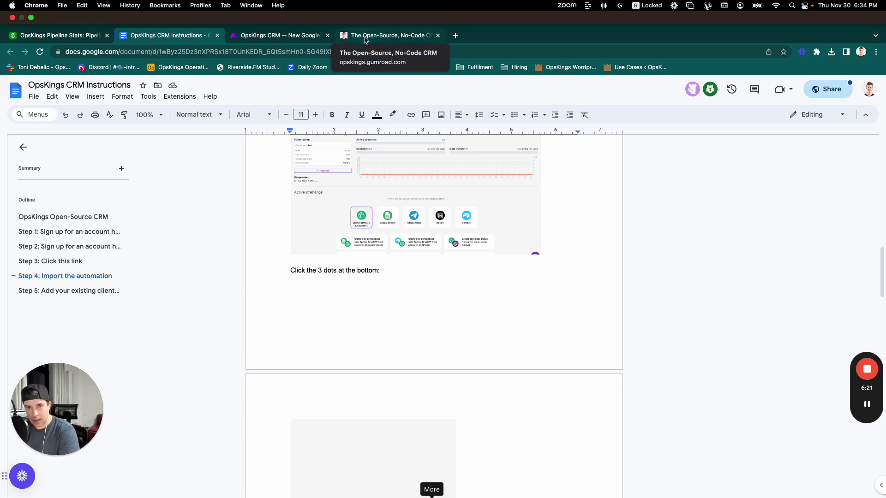
{"action": "scroll", "coordinate": [313, 205], "scroll_direction": "up", "scroll_amount": 20}
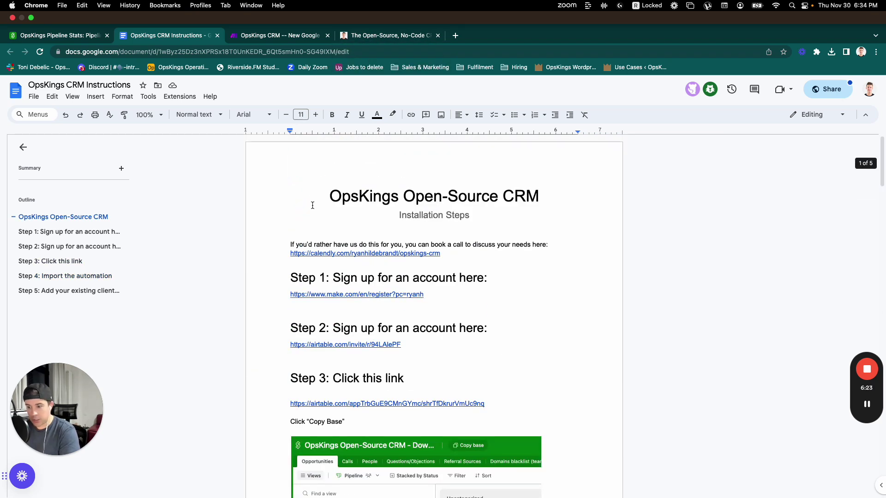
Show the Gumroad page for The Open-Source, No-Code CRM at opskings.gumroad.com/l/crm, priced $0+
{"action": "left_click", "coordinate": [368, 36]}
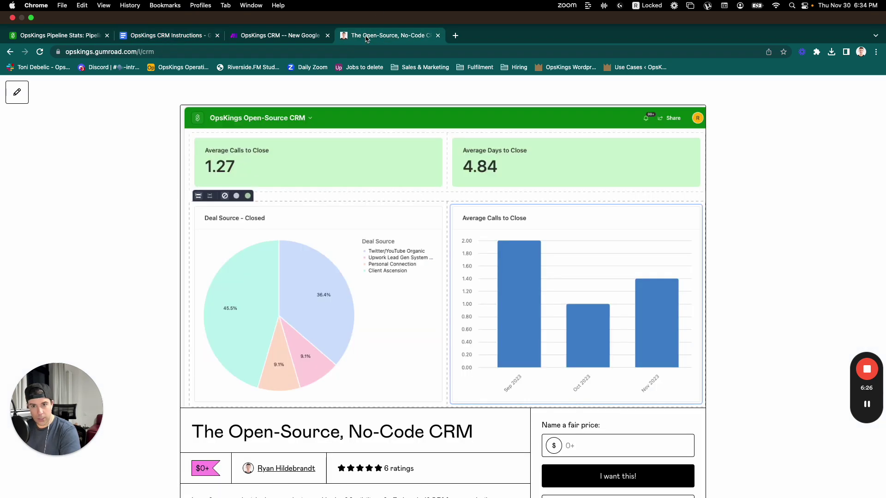
{"action": "left_click", "coordinate": [101, 53]}
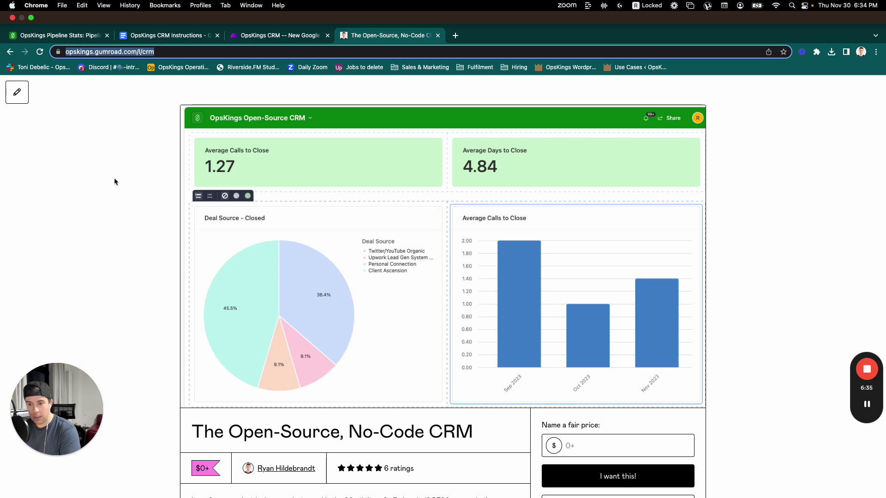
{"action": "left_click", "coordinate": [129, 180]}
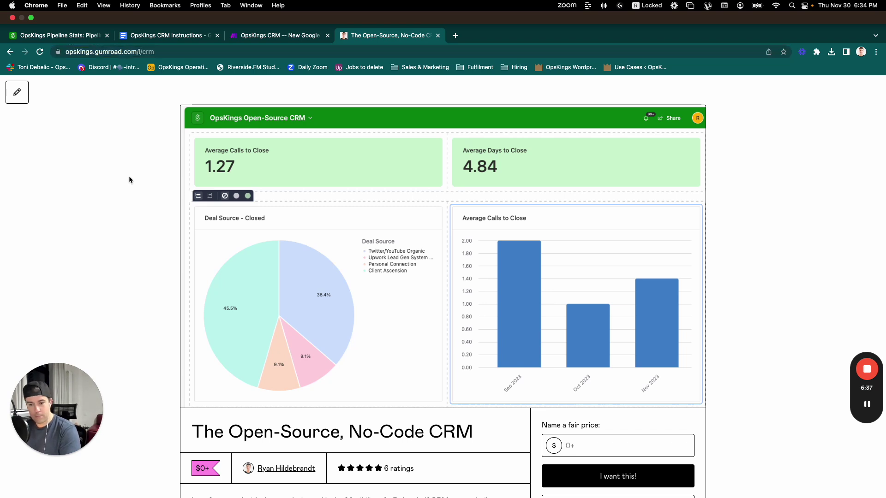